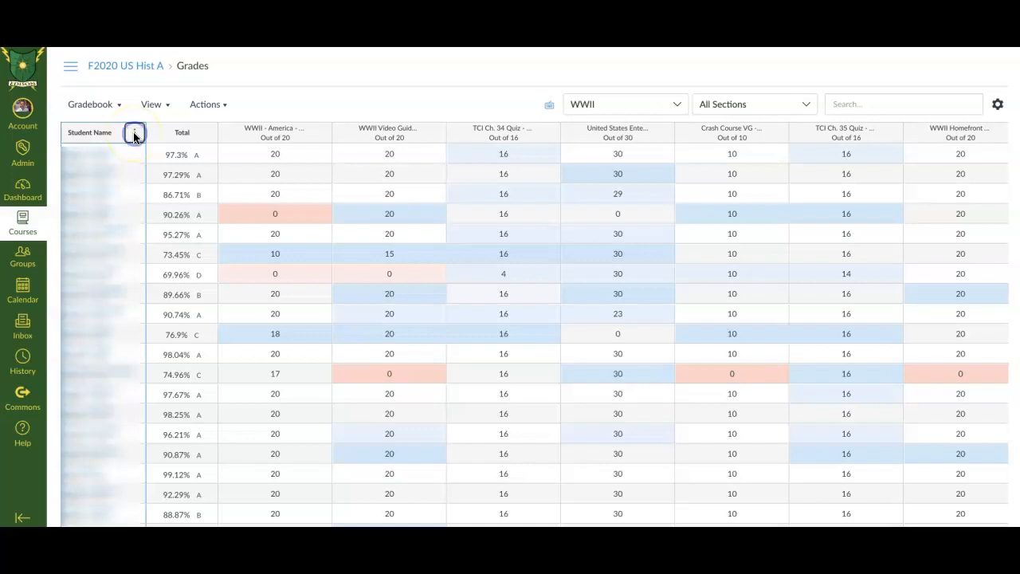
{"action": "left_click", "coordinate": [134, 134]}
{"action": "mouse_move", "coordinate": [132, 159]}
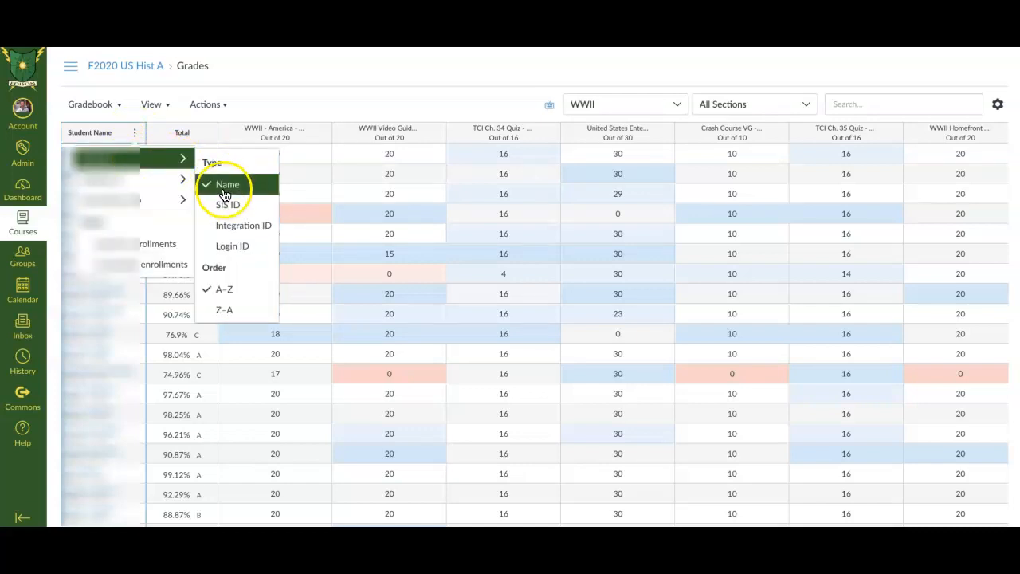
{"action": "left_click", "coordinate": [256, 102]}
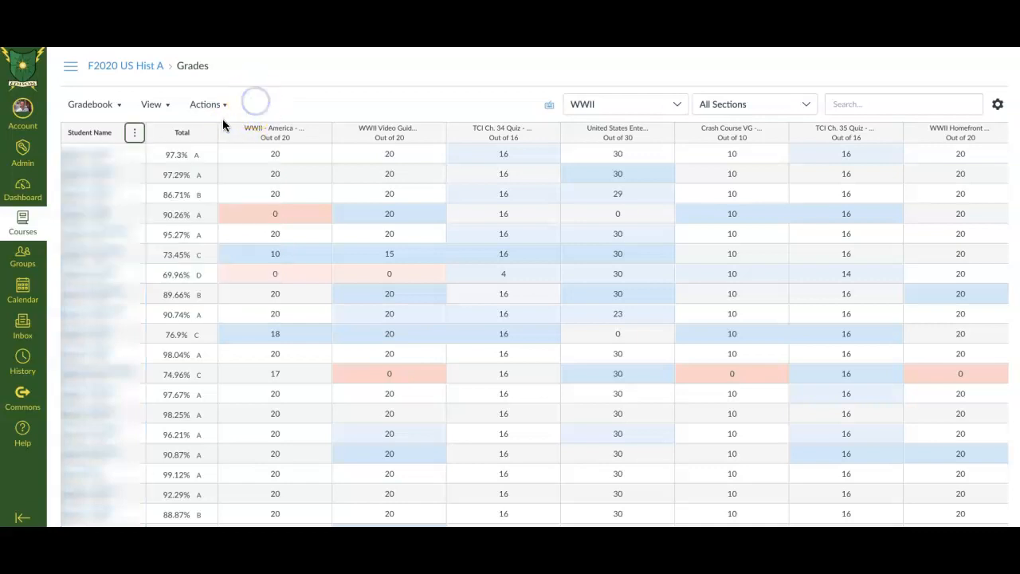
Move the Total column to the end of the gradebook and then back to the front.
{"action": "left_click", "coordinate": [206, 133]}
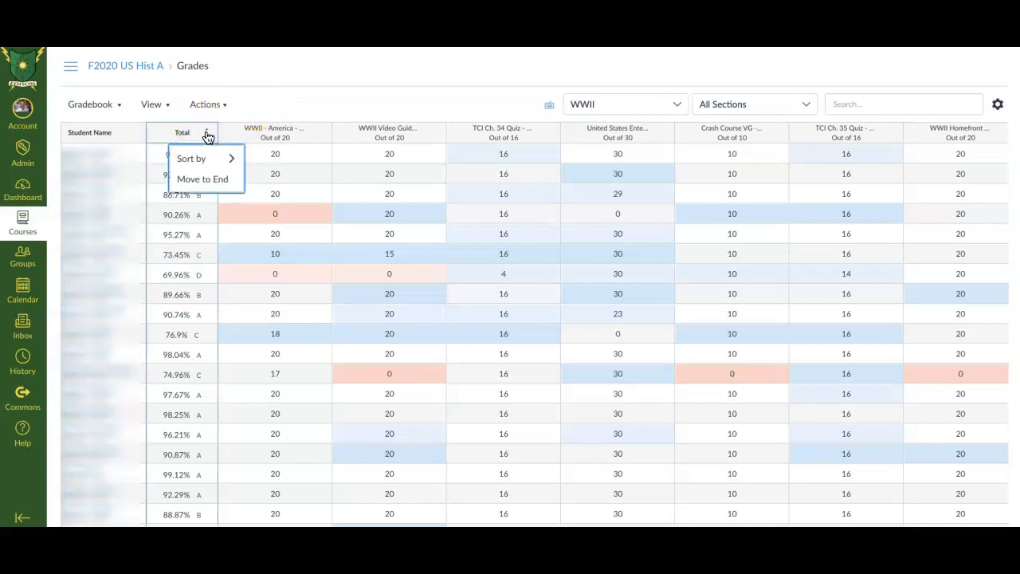
{"action": "mouse_move", "coordinate": [206, 167]}
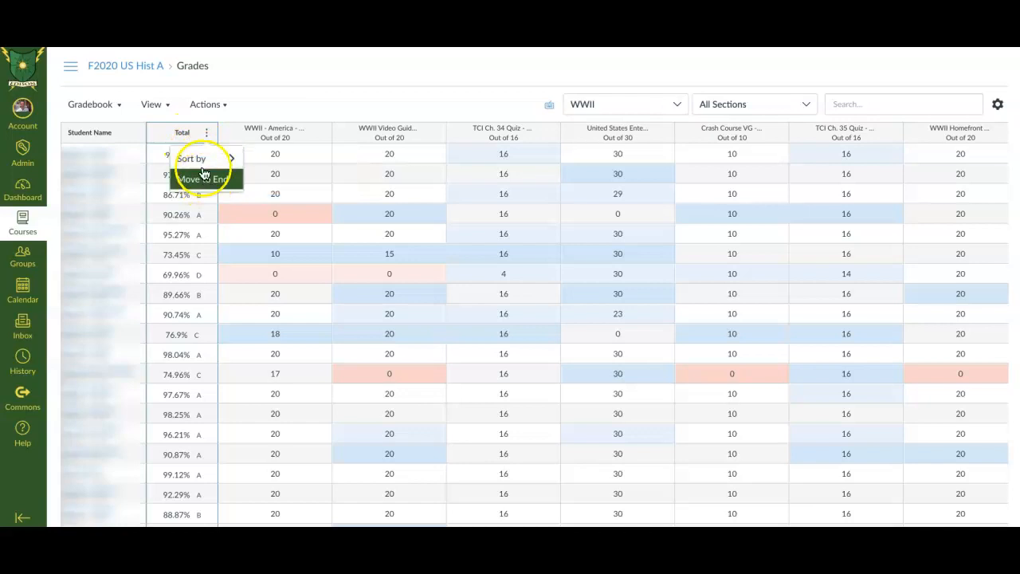
{"action": "left_click", "coordinate": [202, 183]}
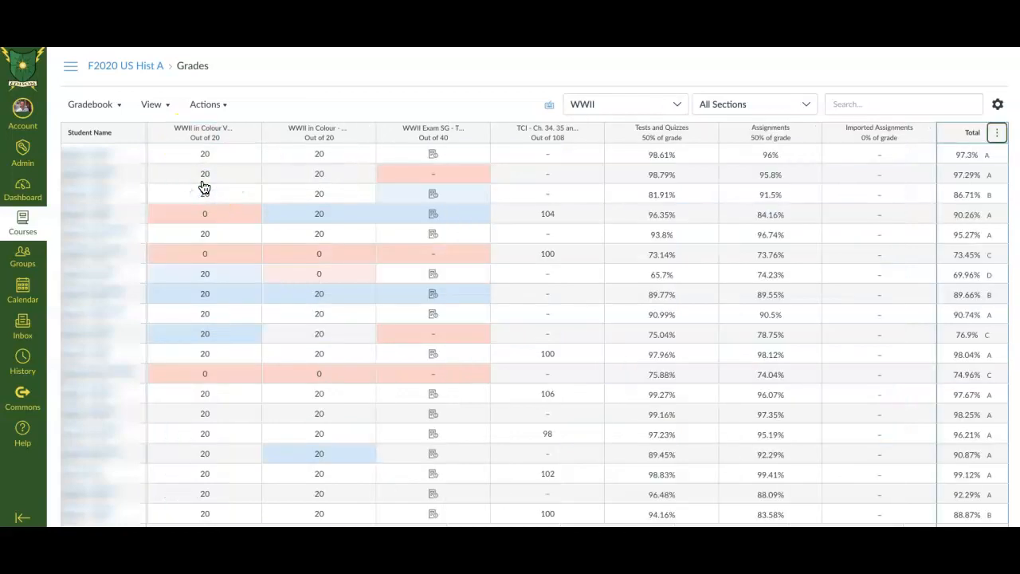
{"action": "left_click", "coordinate": [997, 133]}
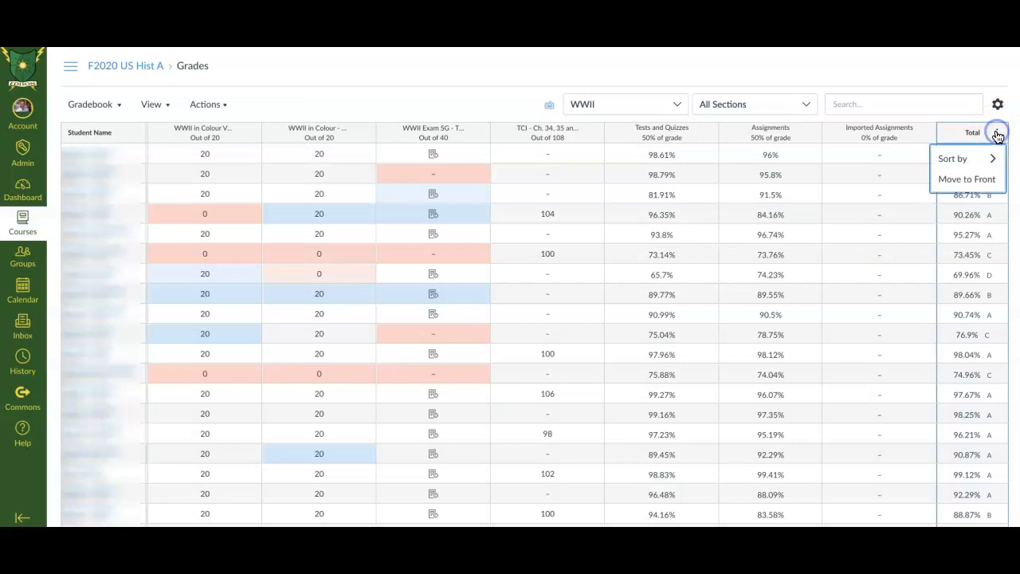
{"action": "left_click", "coordinate": [988, 182]}
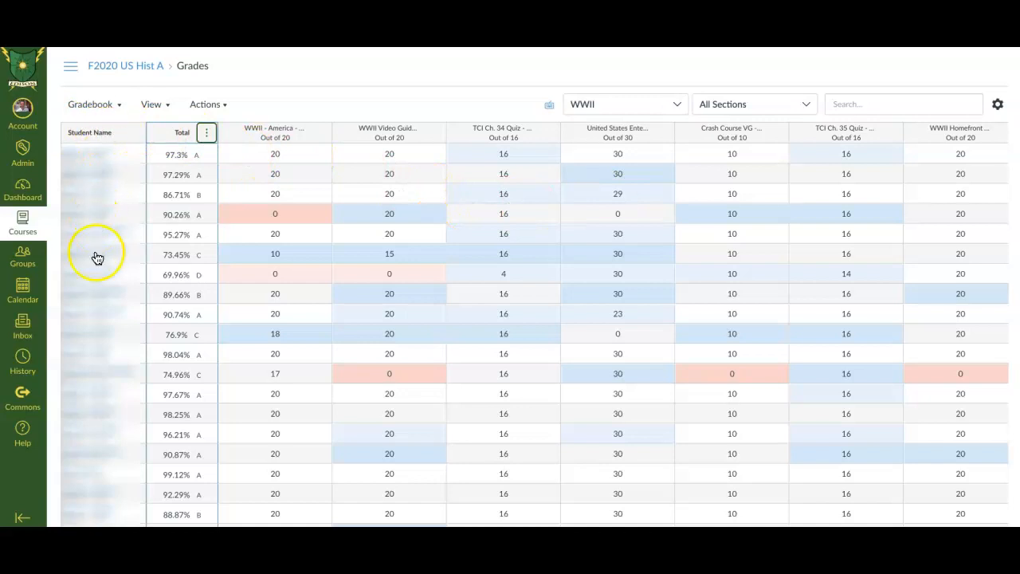
Sort the gradebook by total grade from low to high.
{"action": "left_click", "coordinate": [206, 135]}
{"action": "mouse_move", "coordinate": [214, 163]}
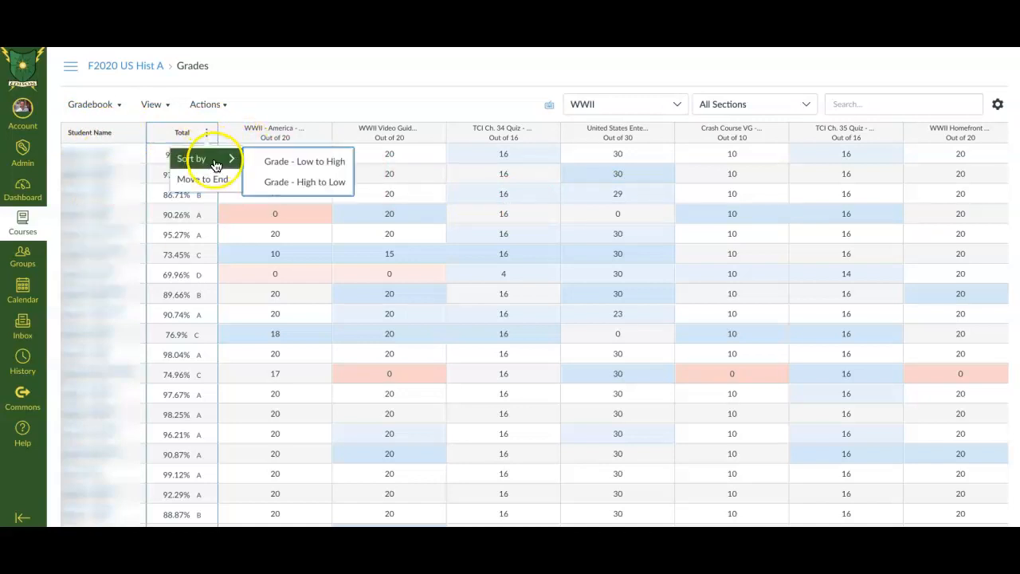
{"action": "left_click", "coordinate": [281, 166]}
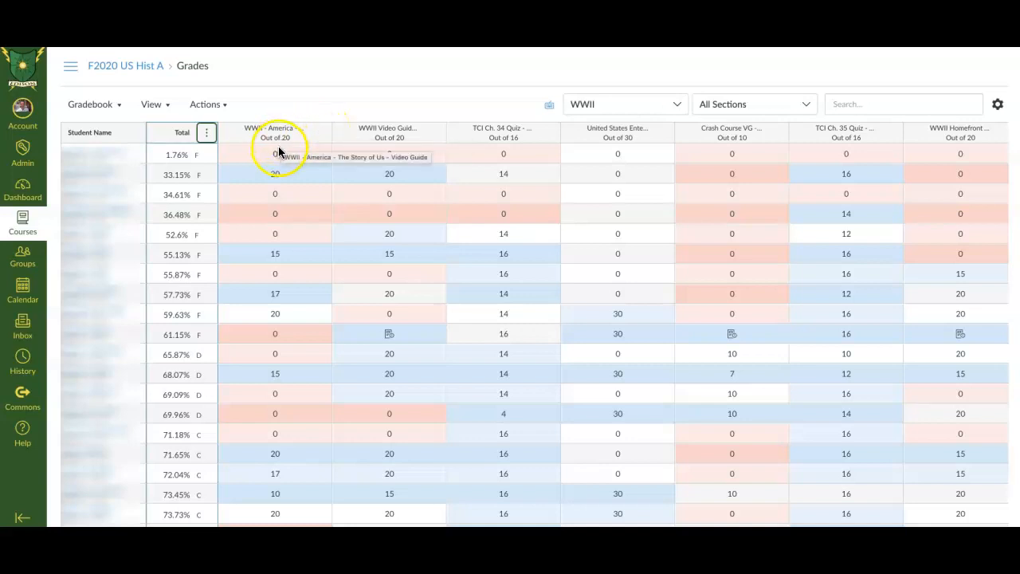
Start a message for WWII - America - The Story of Us - Video Guide to students who scored less than 1.
{"action": "left_click", "coordinate": [320, 135]}
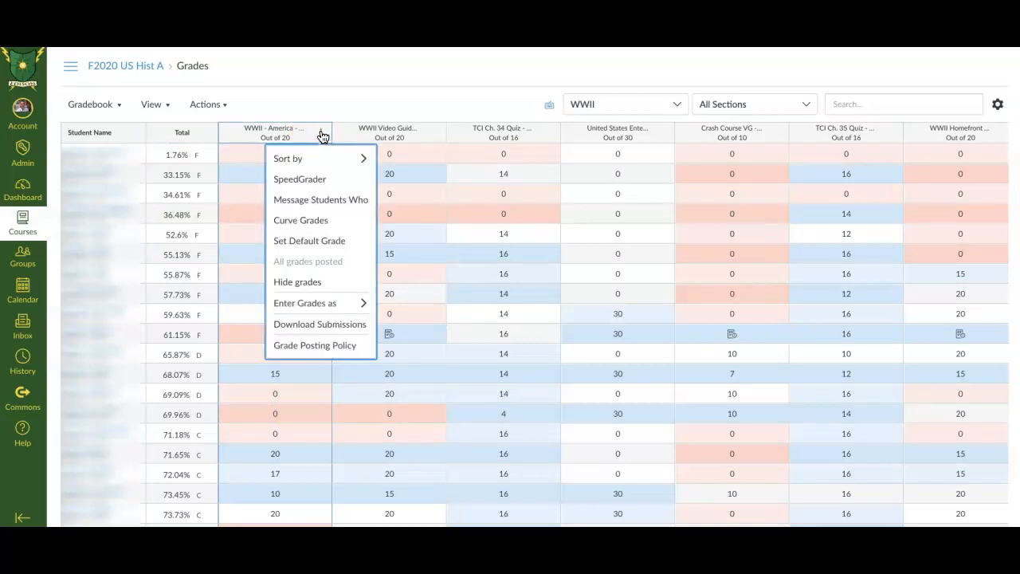
{"action": "left_click", "coordinate": [320, 206]}
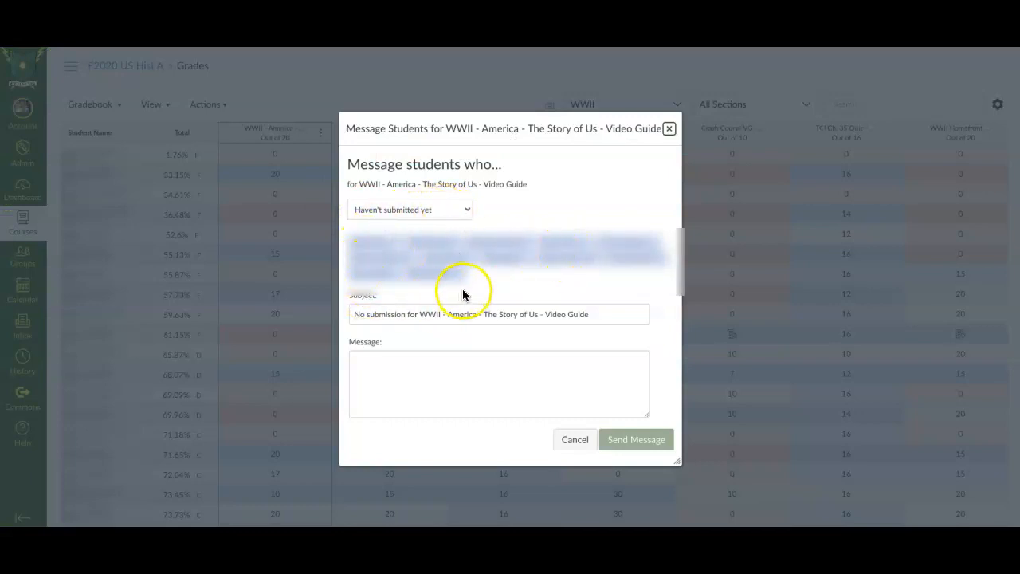
{"action": "left_click", "coordinate": [466, 211]}
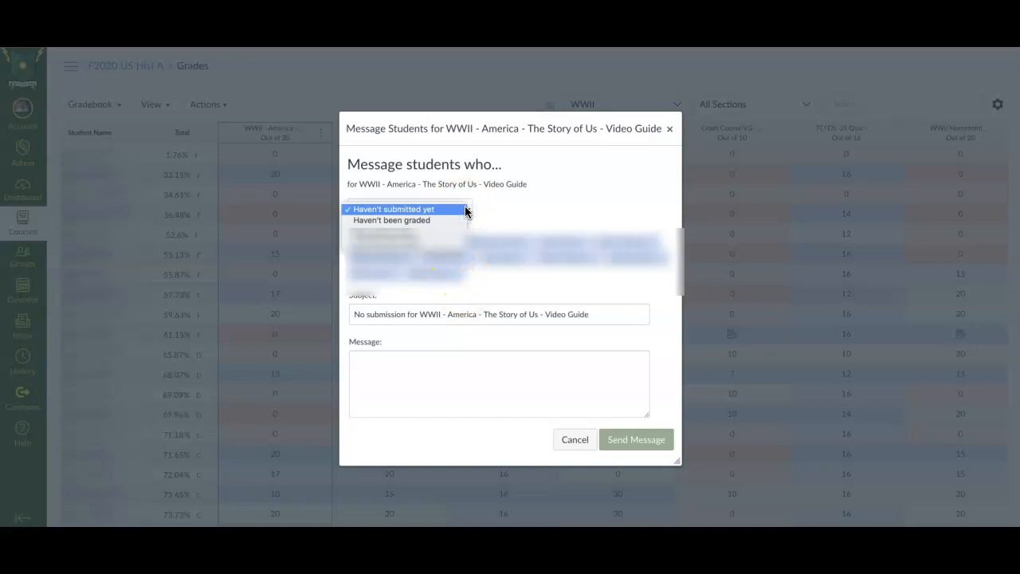
{"action": "left_click", "coordinate": [449, 227]}
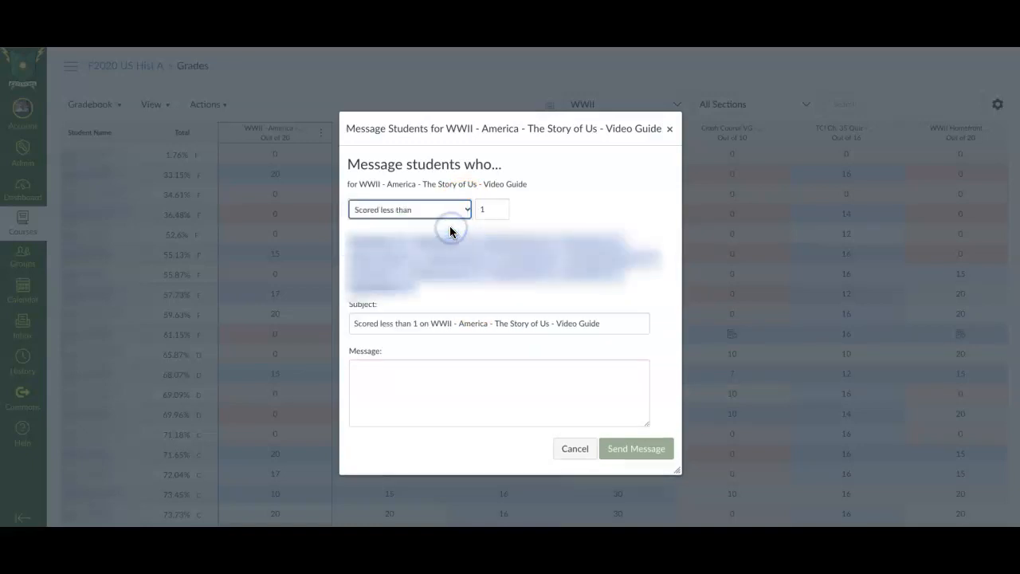
{"action": "double_click", "coordinate": [490, 210]}
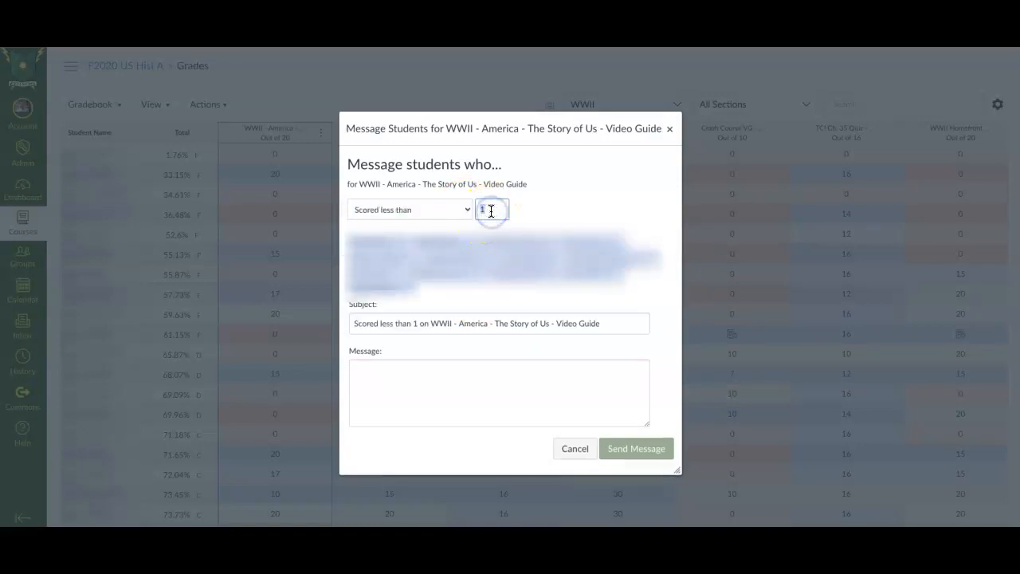
{"action": "left_click", "coordinate": [490, 209]}
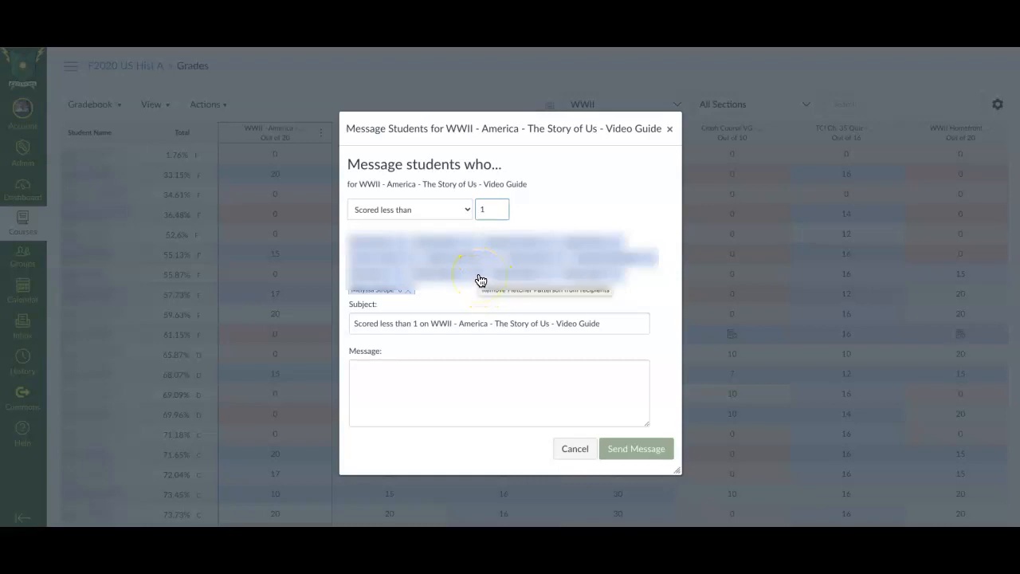
Remove one student from the recipients, write "Do it" as the message, and cancel without sending.
{"action": "left_click", "coordinate": [480, 281]}
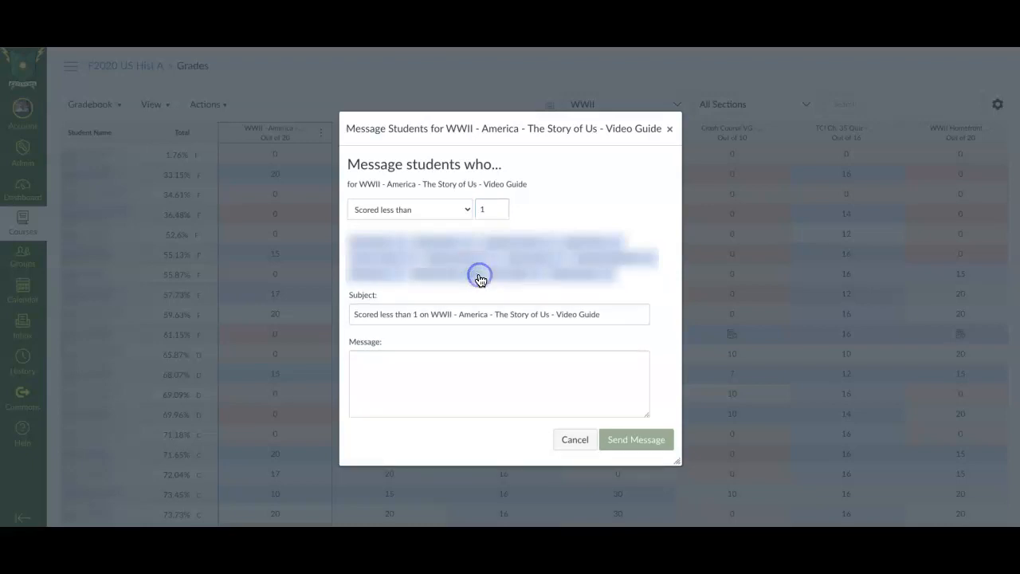
{"action": "left_click", "coordinate": [473, 368]}
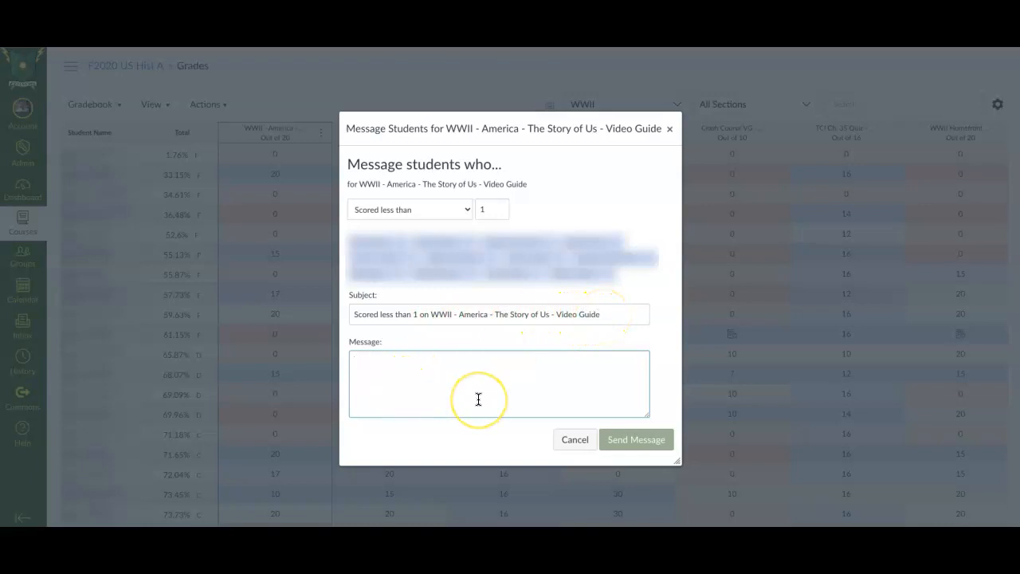
{"action": "type", "text": "Do it"}
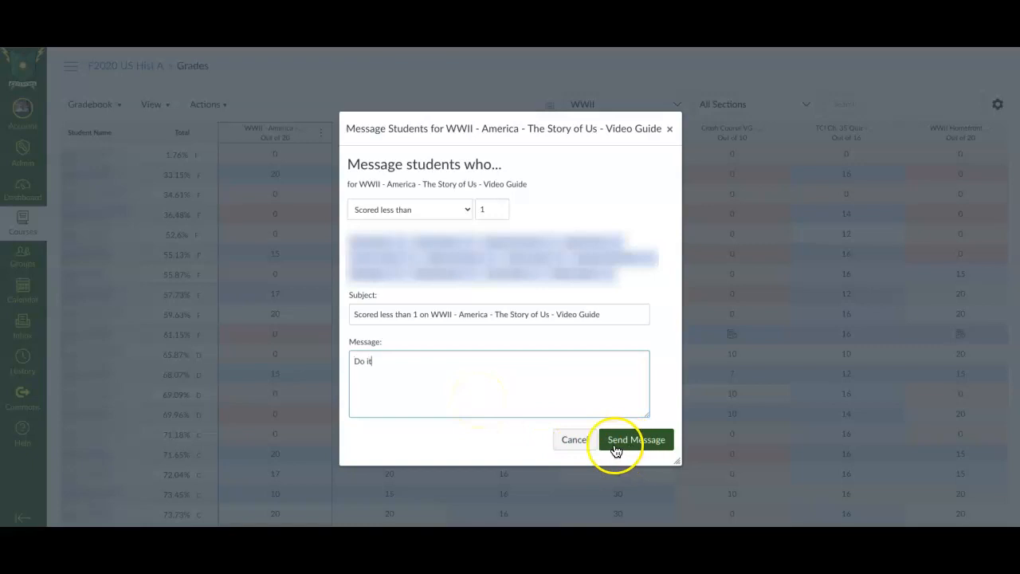
{"action": "left_click", "coordinate": [573, 445]}
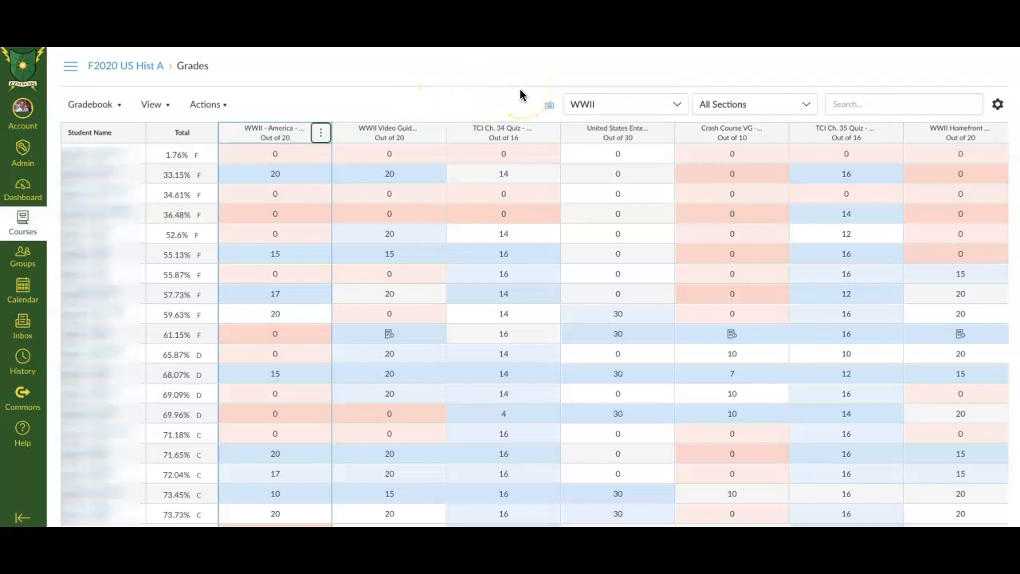
Start a message for the same video guide to students who scored more than 19, and cancel it without sending.
{"action": "left_click", "coordinate": [318, 134]}
{"action": "left_click", "coordinate": [310, 203]}
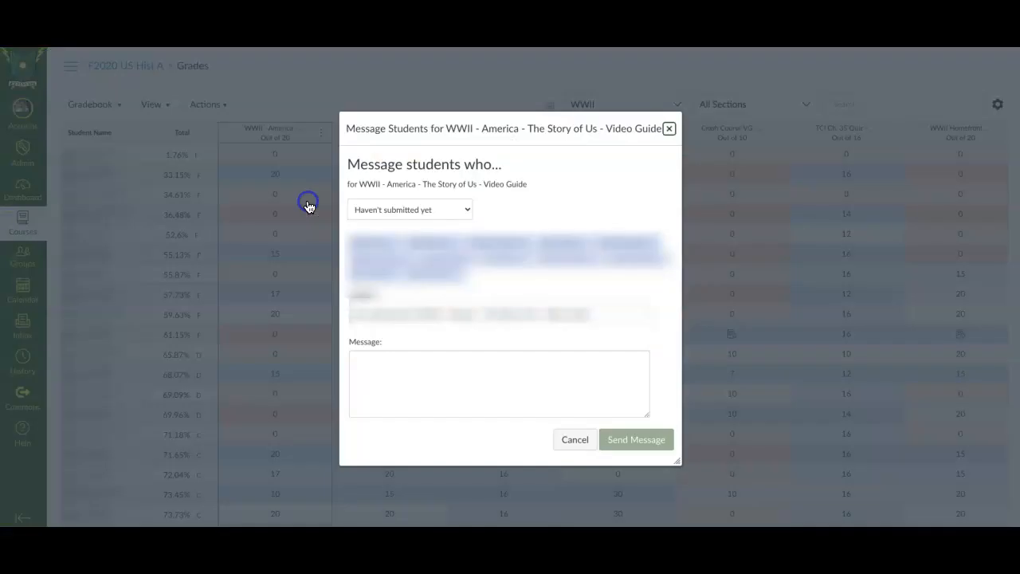
{"action": "left_click", "coordinate": [462, 212]}
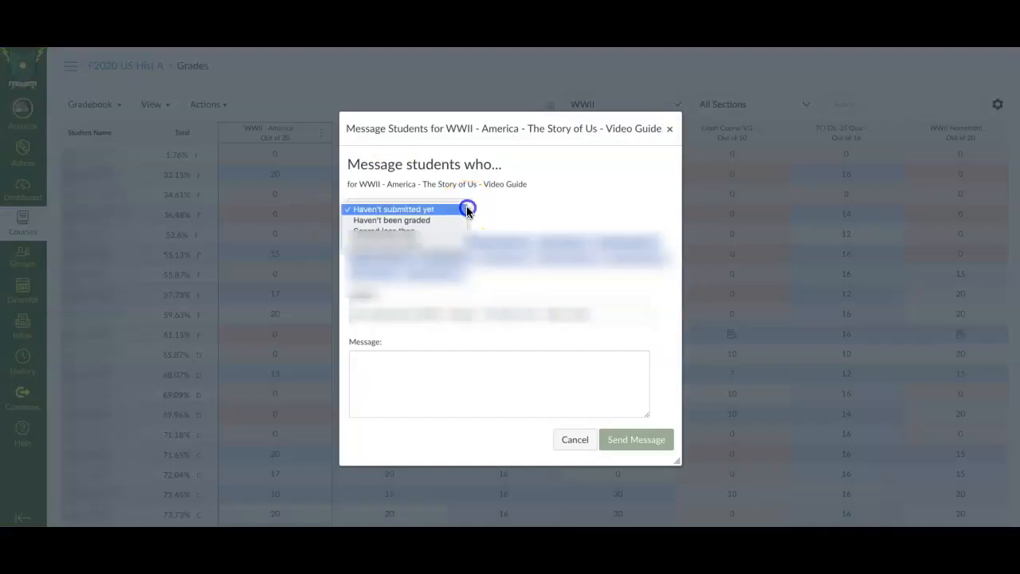
{"action": "left_click", "coordinate": [441, 246]}
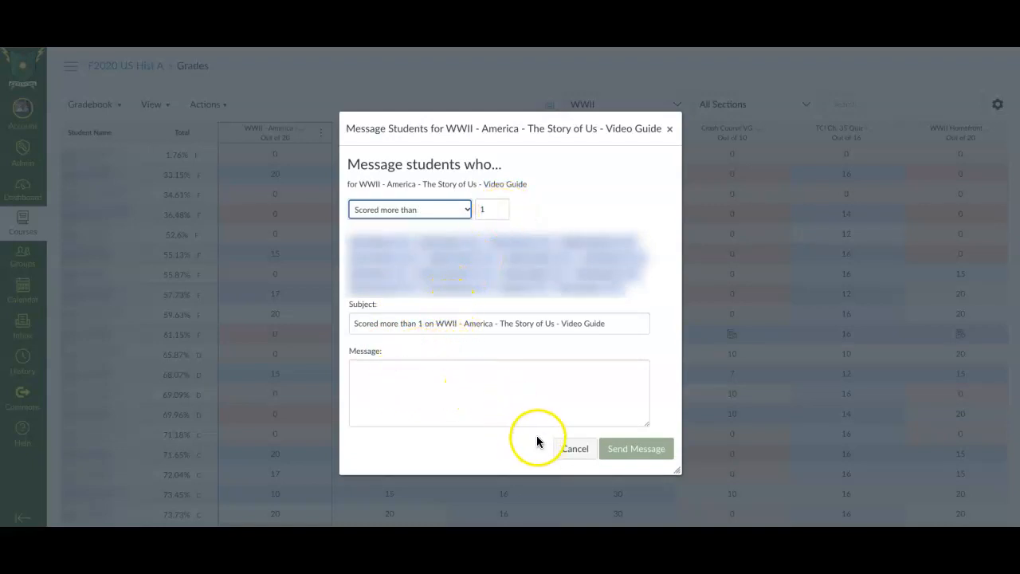
{"action": "double_click", "coordinate": [494, 211]}
{"action": "type", "text": "19"}
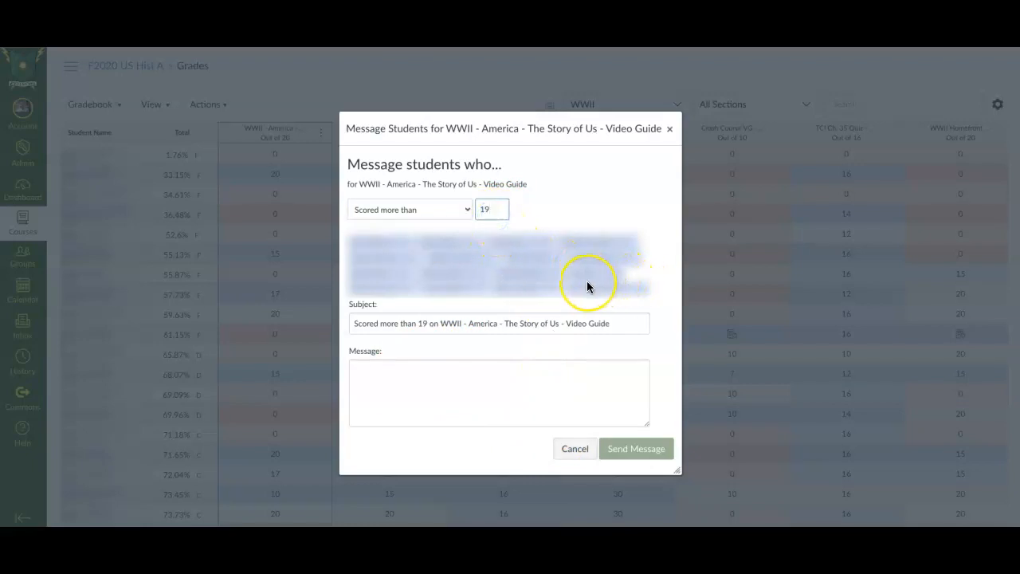
{"action": "left_click", "coordinate": [457, 375]}
{"action": "left_click", "coordinate": [577, 451]}
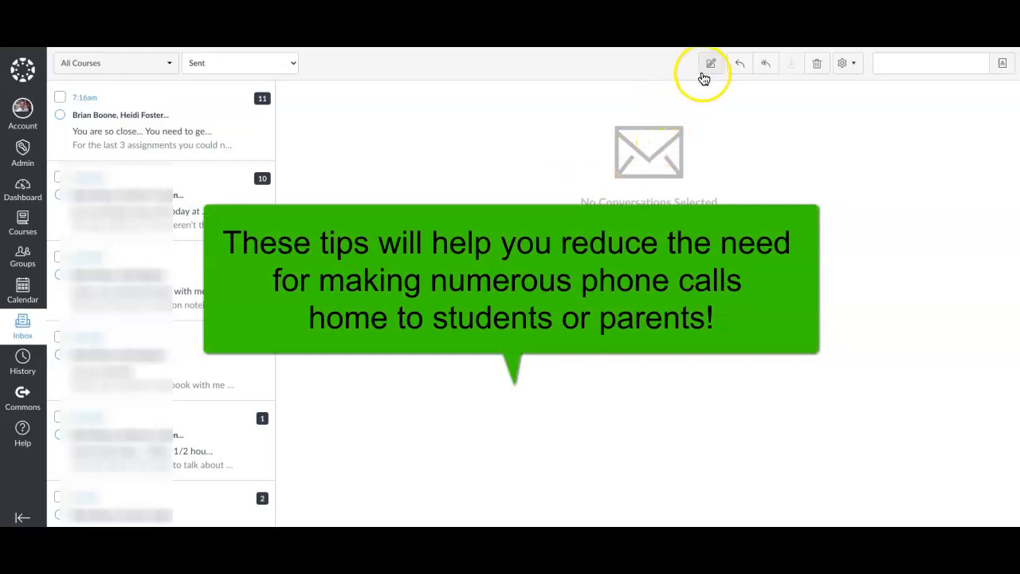
Compose a new inbox message for the favorite course F2020 US H...S/Regular.
{"action": "left_click", "coordinate": [711, 67]}
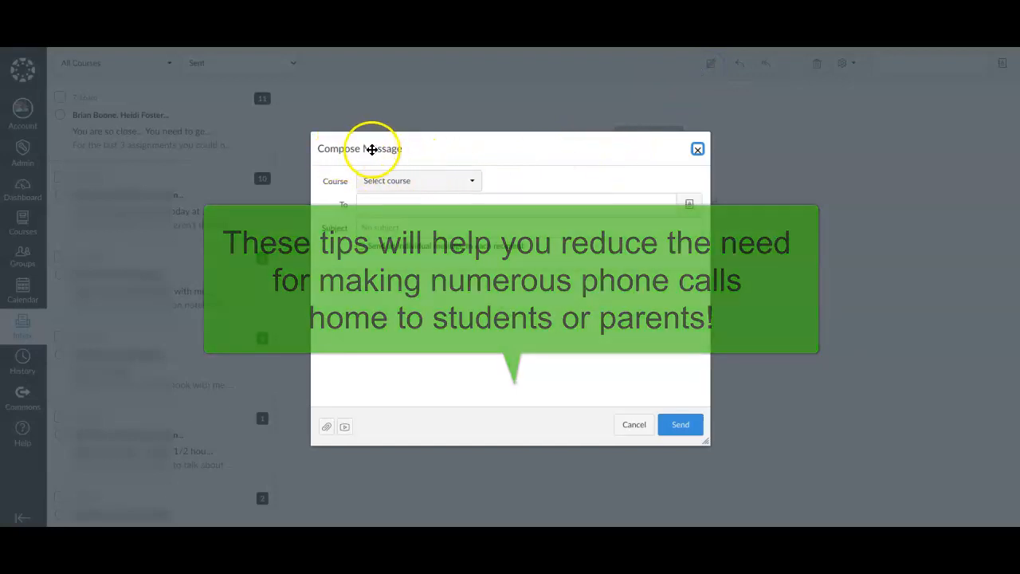
{"action": "left_click", "coordinate": [445, 189]}
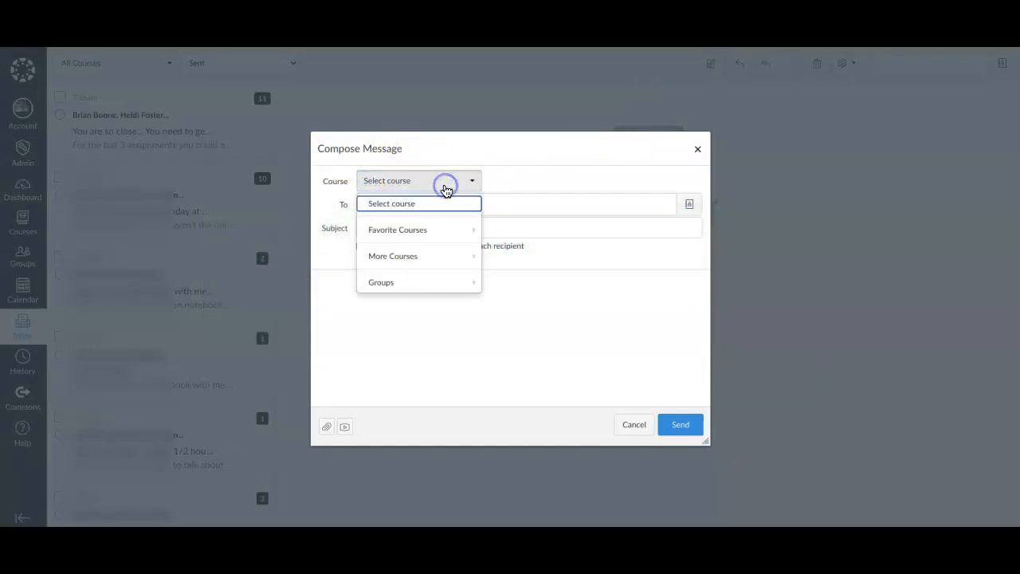
{"action": "mouse_move", "coordinate": [470, 231]}
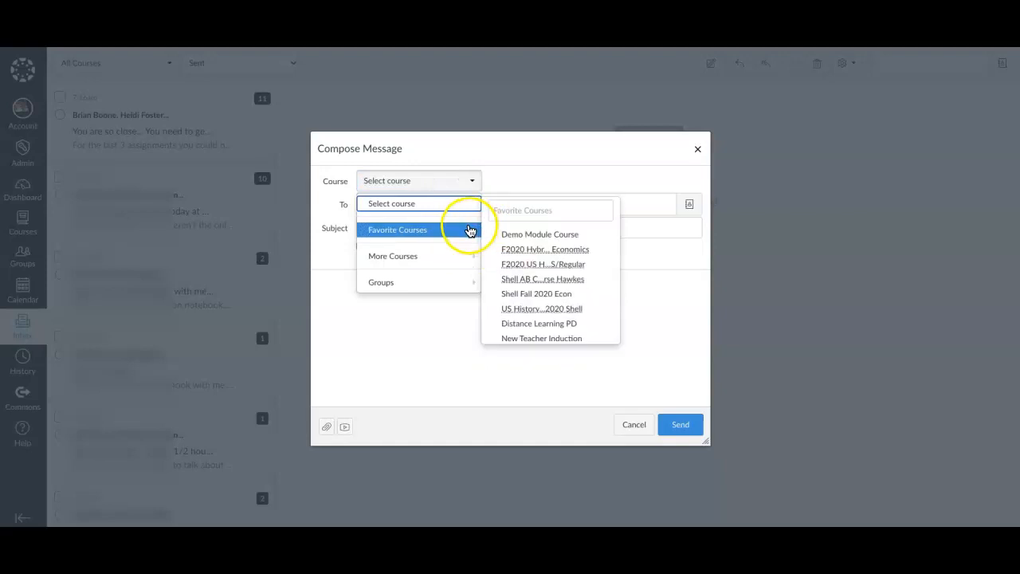
{"action": "left_click", "coordinate": [523, 267]}
Add the first low-scoring student as a recipient of the message.
{"action": "left_click", "coordinate": [419, 207]}
{"action": "type", "text": "???????"}
{"action": "left_click", "coordinate": [405, 224]}
{"action": "left_click", "coordinate": [400, 237]}
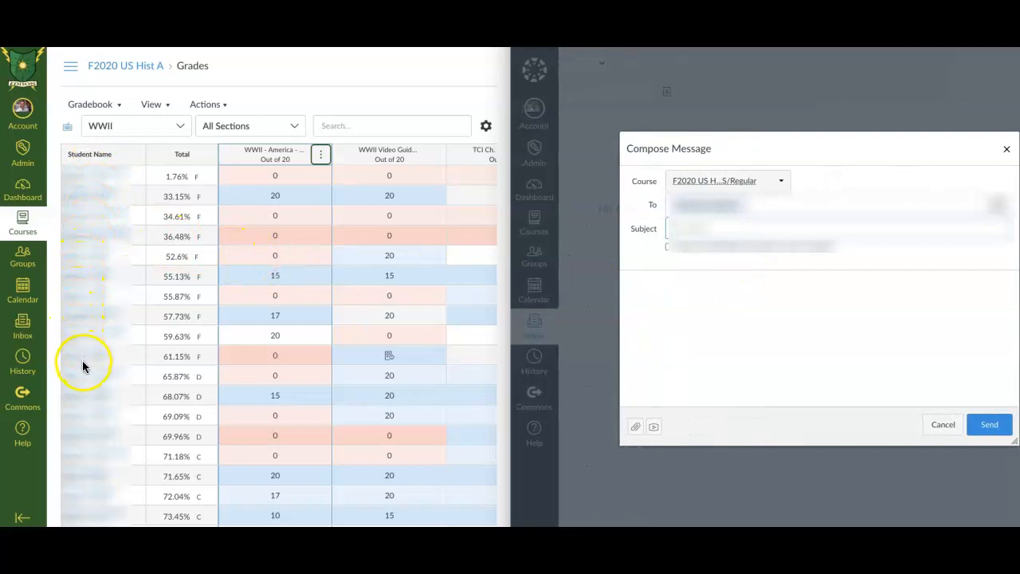
Add two more low-scoring students from the sorted gradebook to the message recipients.
{"action": "left_click", "coordinate": [797, 207]}
{"action": "type", "text": "..."}
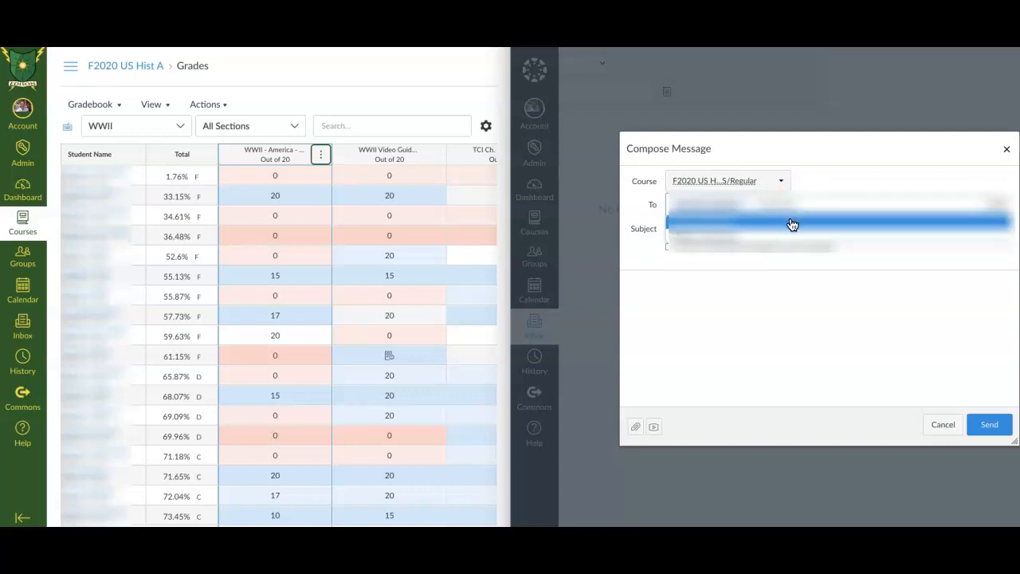
{"action": "left_click", "coordinate": [791, 219]}
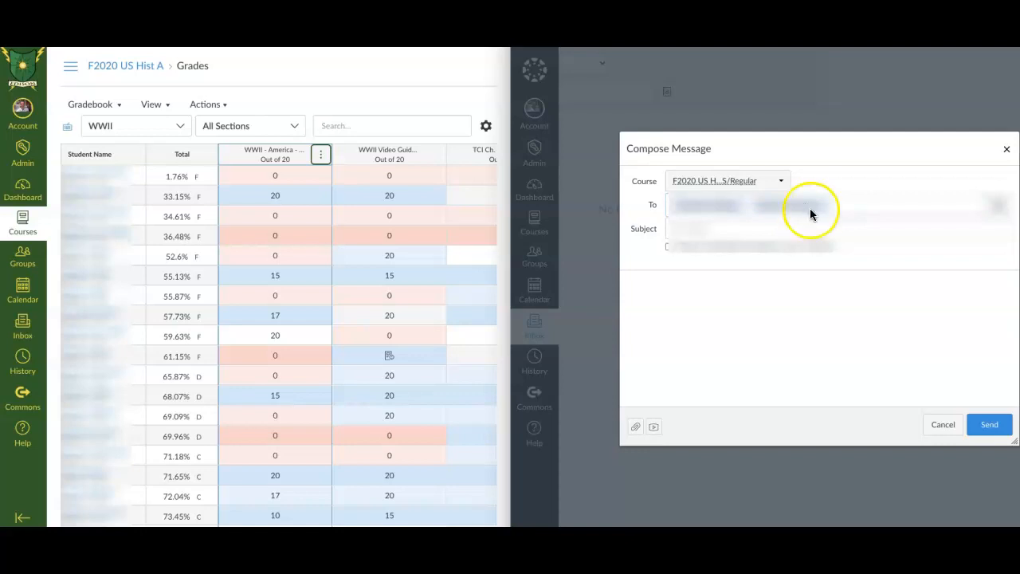
{"action": "type", "text": "..."}
{"action": "key", "text": "BackSpace"}
{"action": "key", "text": "BackSpace"}
{"action": "key", "text": "BackSpace"}
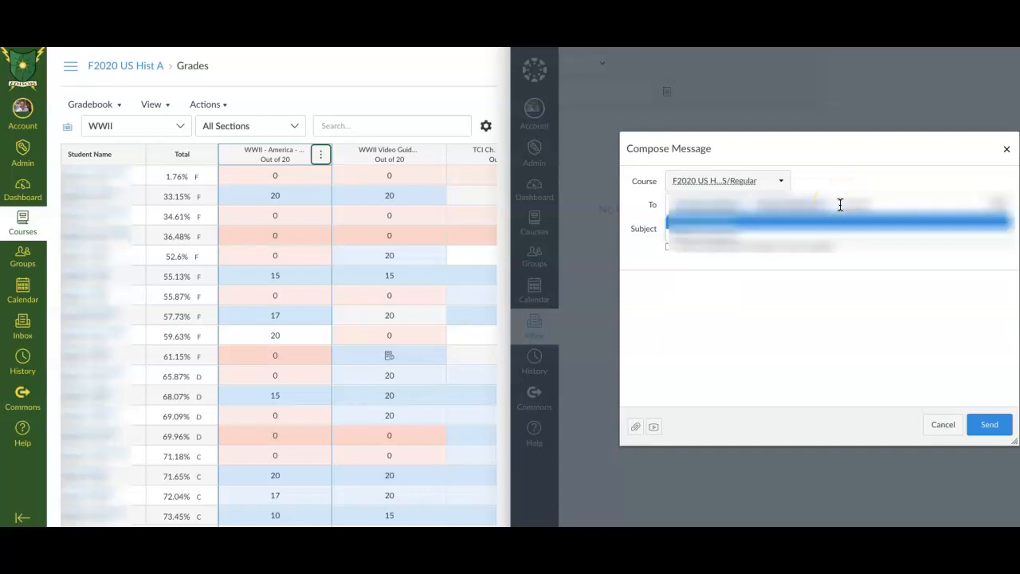
{"action": "type", "text": "..."}
{"action": "left_click", "coordinate": [781, 235]}
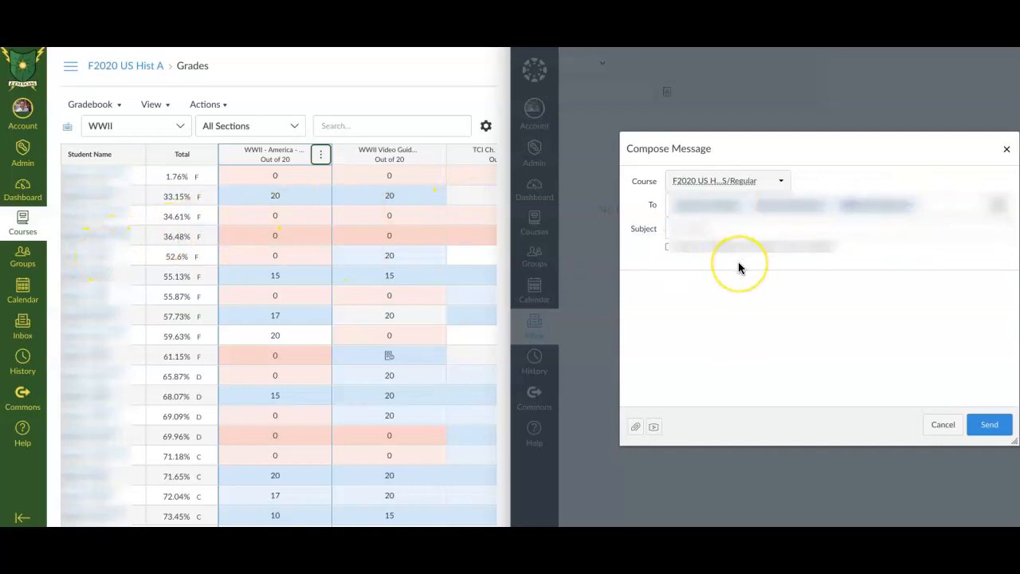
Add a fourth student to the recipients and place the cursor in the subject line.
{"action": "type", "text": "kev"}
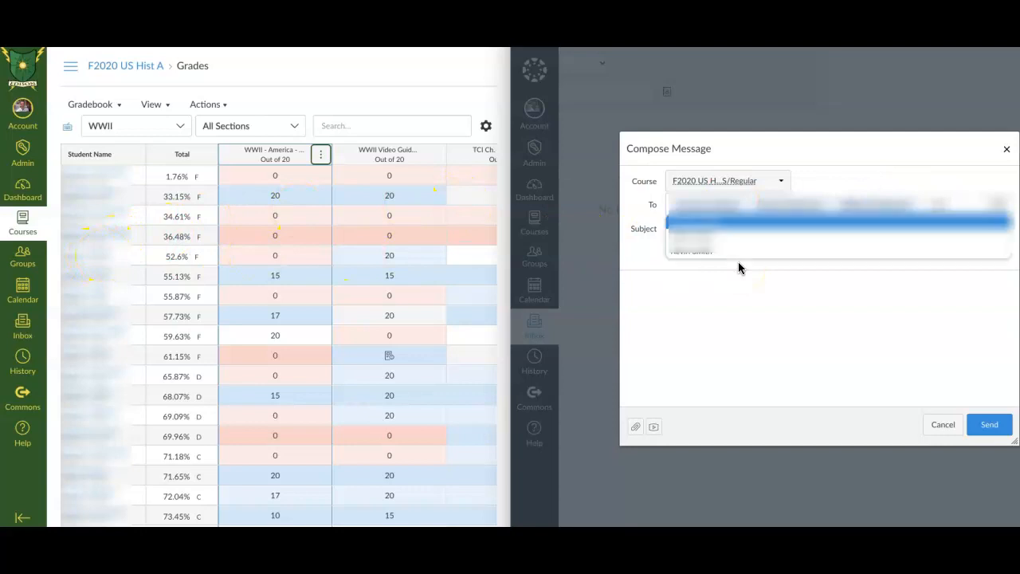
{"action": "left_click", "coordinate": [704, 226]}
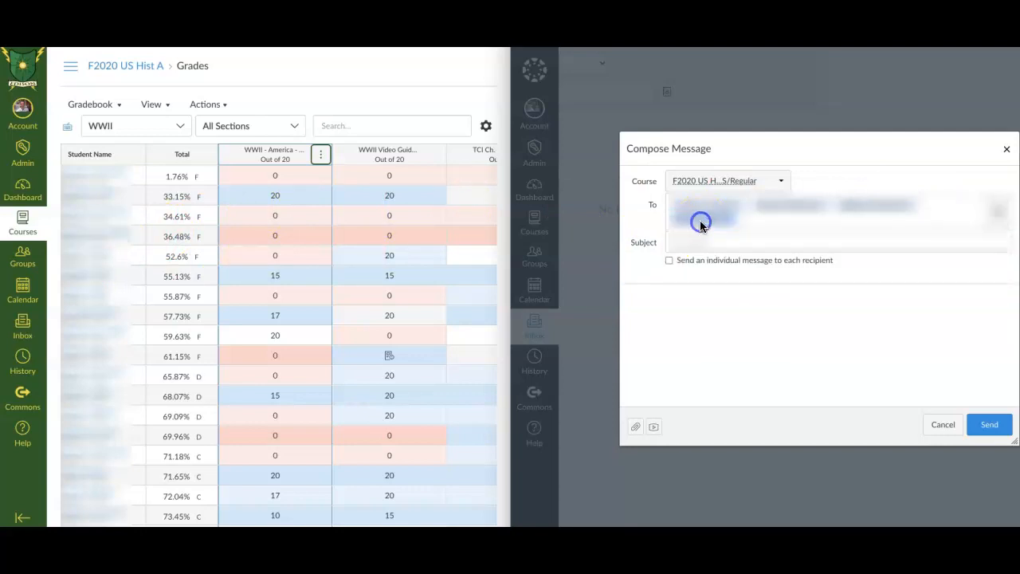
{"action": "left_click", "coordinate": [688, 243]}
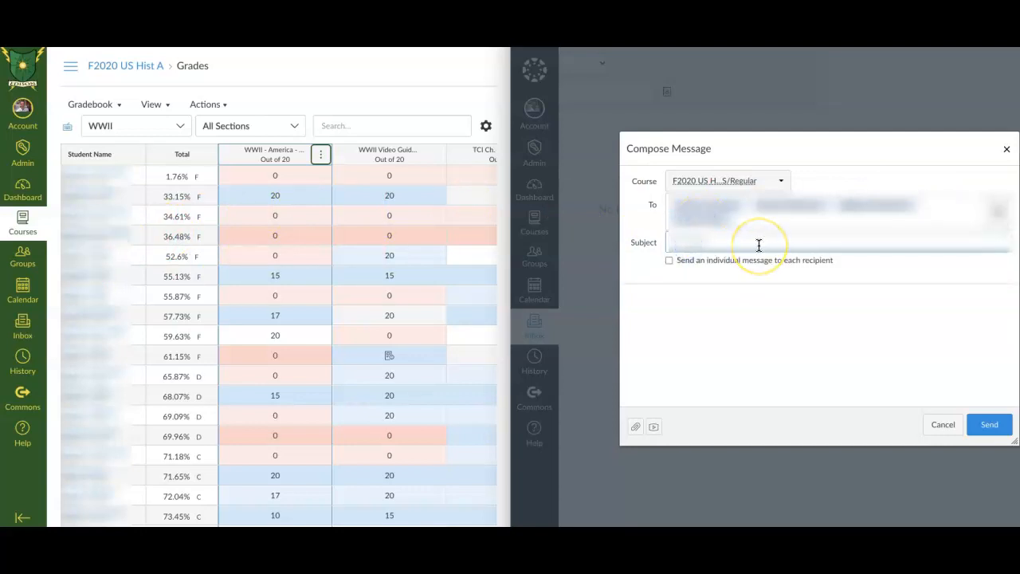
Enter "Missing Assignments US History A" as the message subject and enable sending an individual message to each recipient.
{"action": "type", "text": "Missing Assignment"}
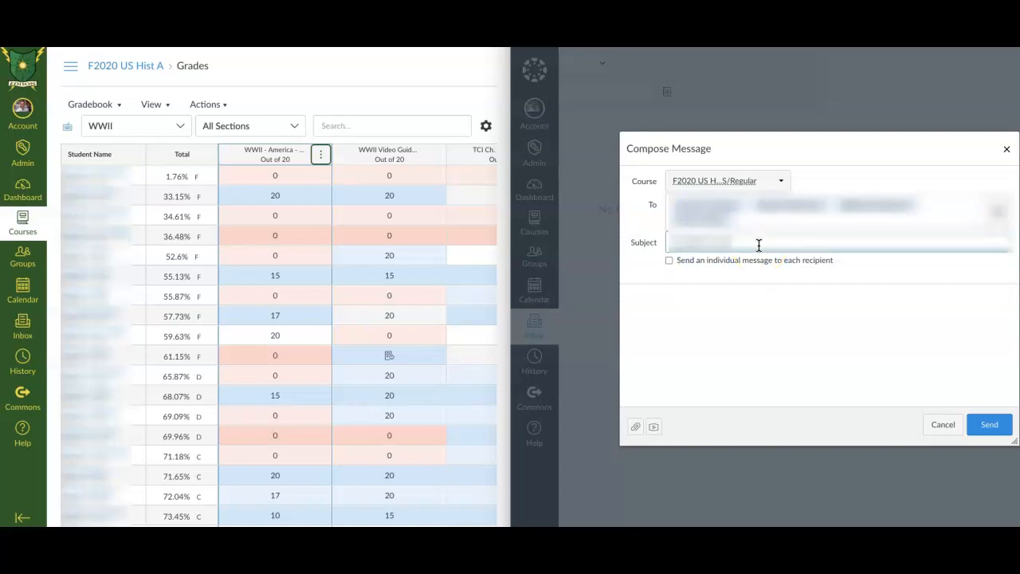
{"action": "type", "text": "s US History A"}
{"action": "left_click", "coordinate": [752, 297]}
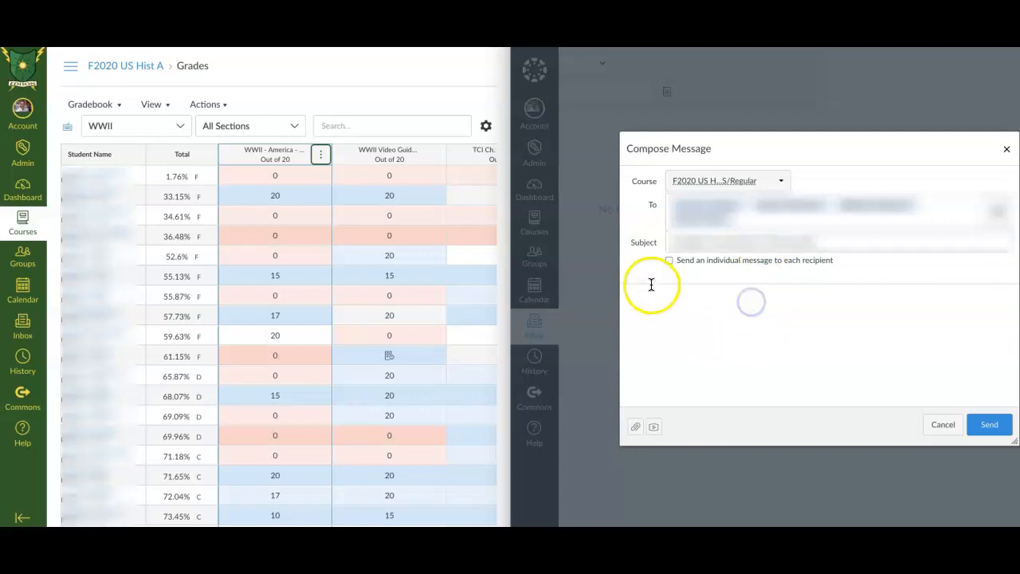
{"action": "left_click", "coordinate": [669, 261]}
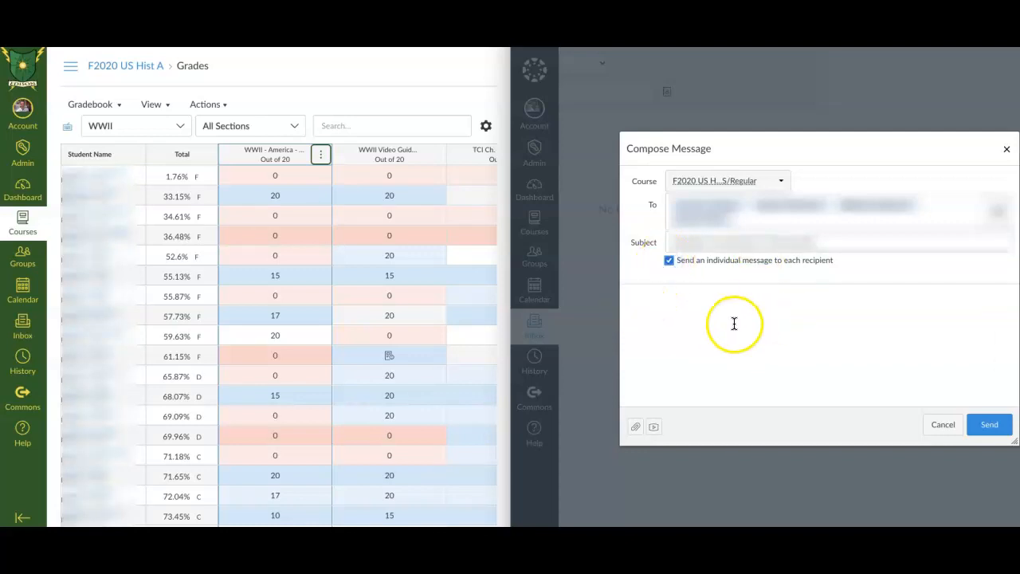
Write "words of encourage." as the message body, keep individual sending enabled, and discard the message without sending it.
{"action": "left_click", "coordinate": [686, 332]}
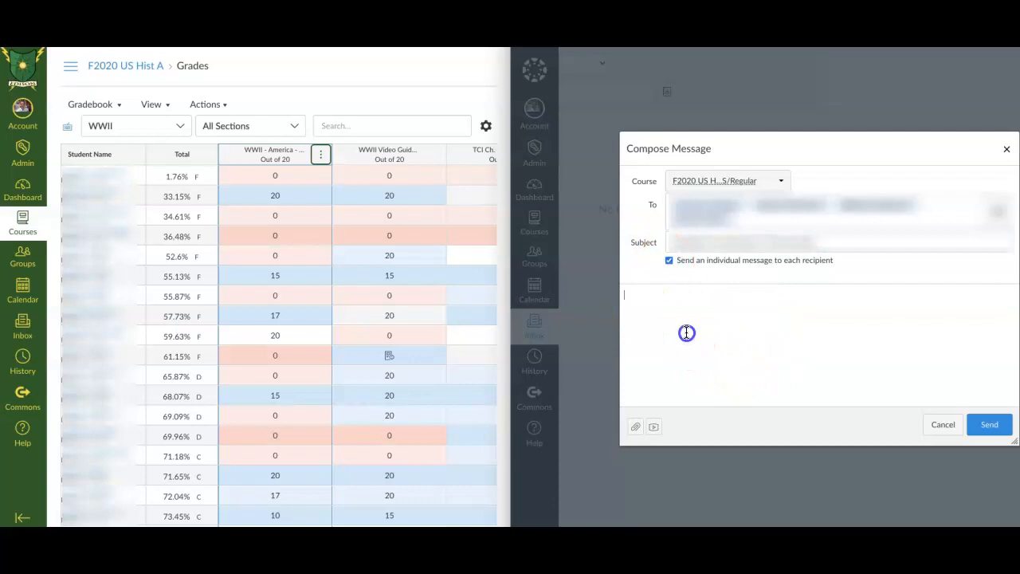
{"action": "type", "text": "words of encourage."}
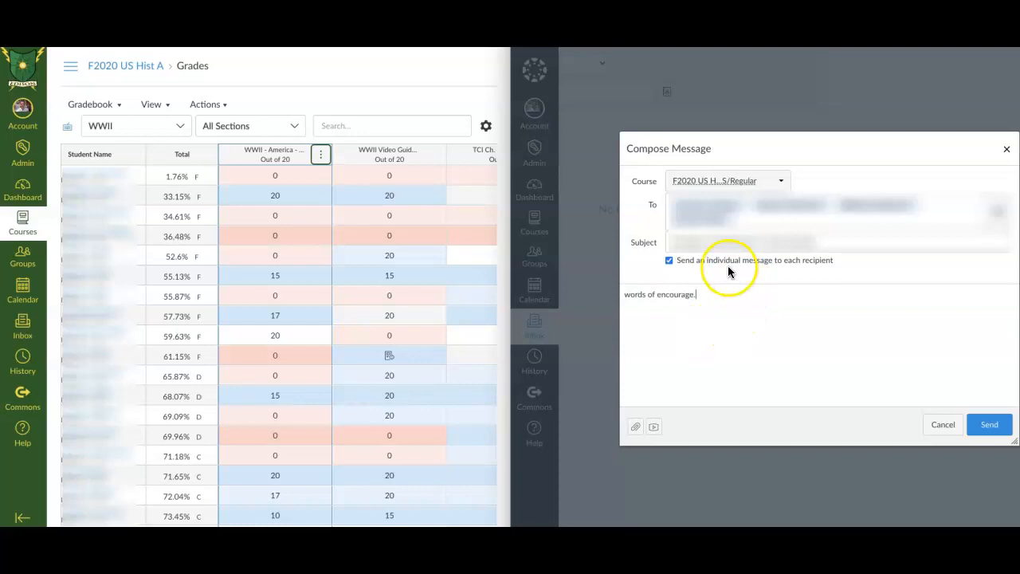
{"action": "left_click", "coordinate": [669, 262]}
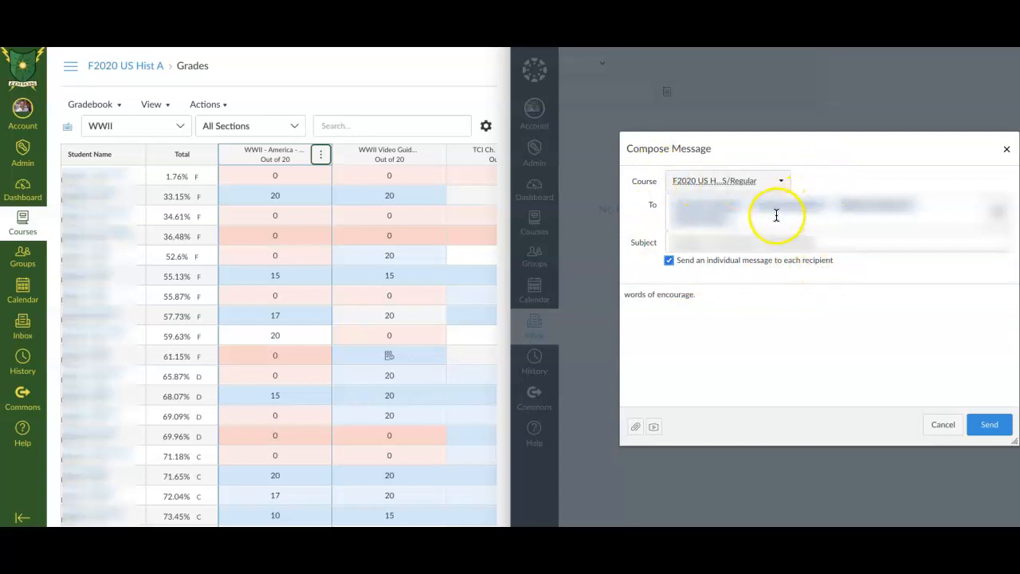
{"action": "left_click", "coordinate": [795, 321]}
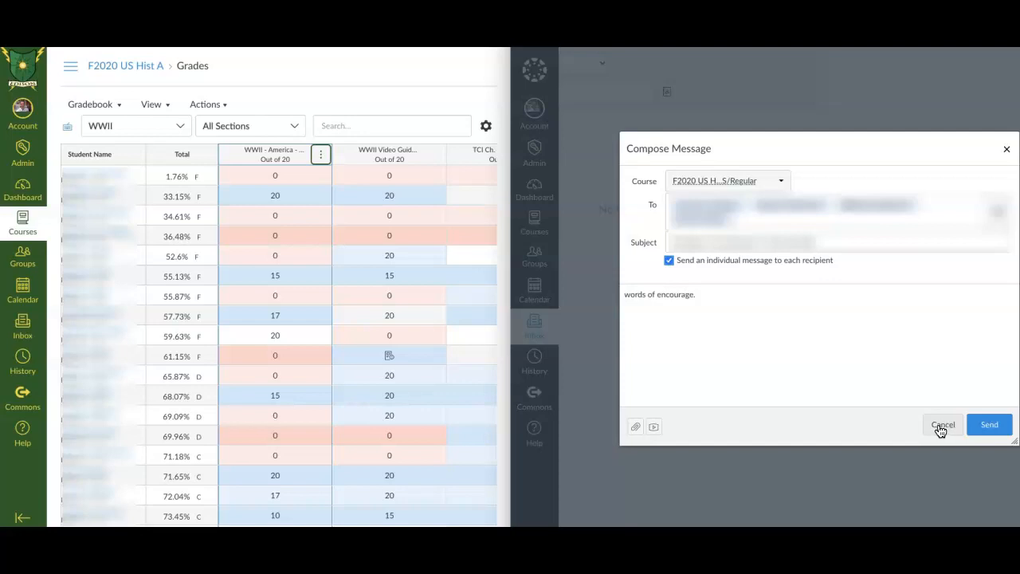
{"action": "left_click", "coordinate": [941, 431]}
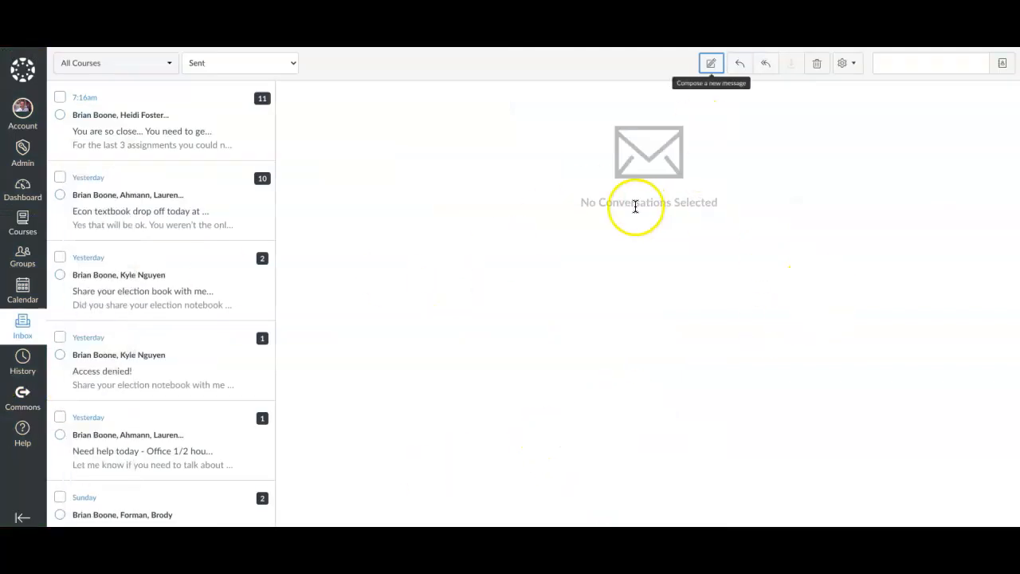
{"action": "left_click", "coordinate": [898, 59]}
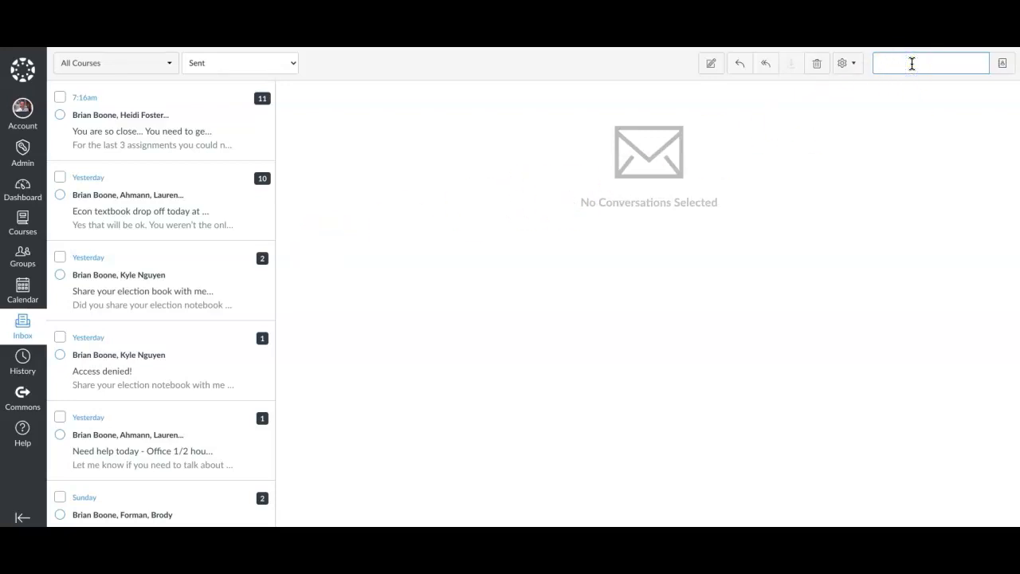
{"action": "type", "text": "foster"}
{"action": "key", "text": "Return"}
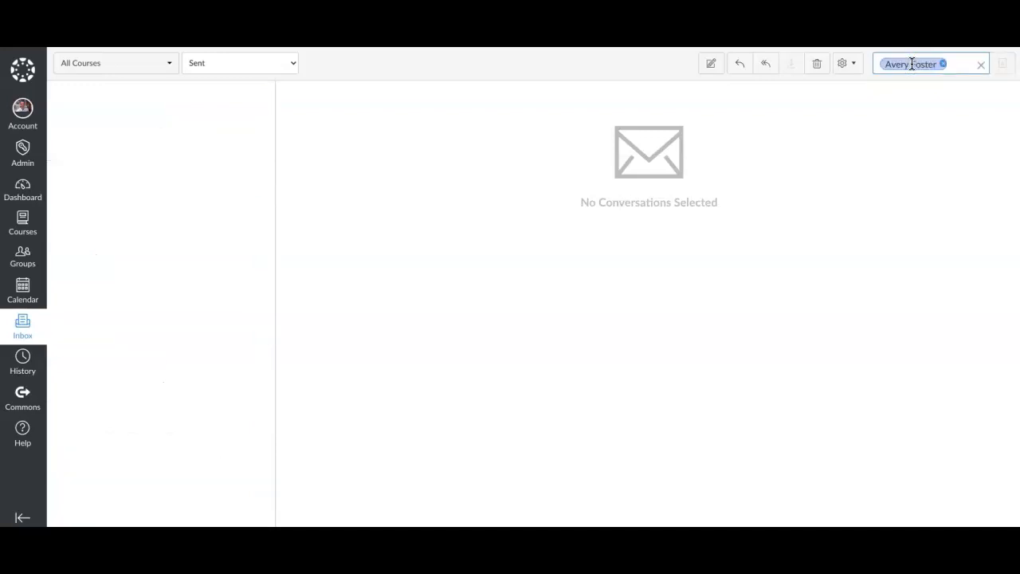
{"action": "left_click", "coordinate": [944, 64]}
Filter the sent conversations by the intended student's name and show the available mailbox folder choices.
{"action": "type", "text": "fost"}
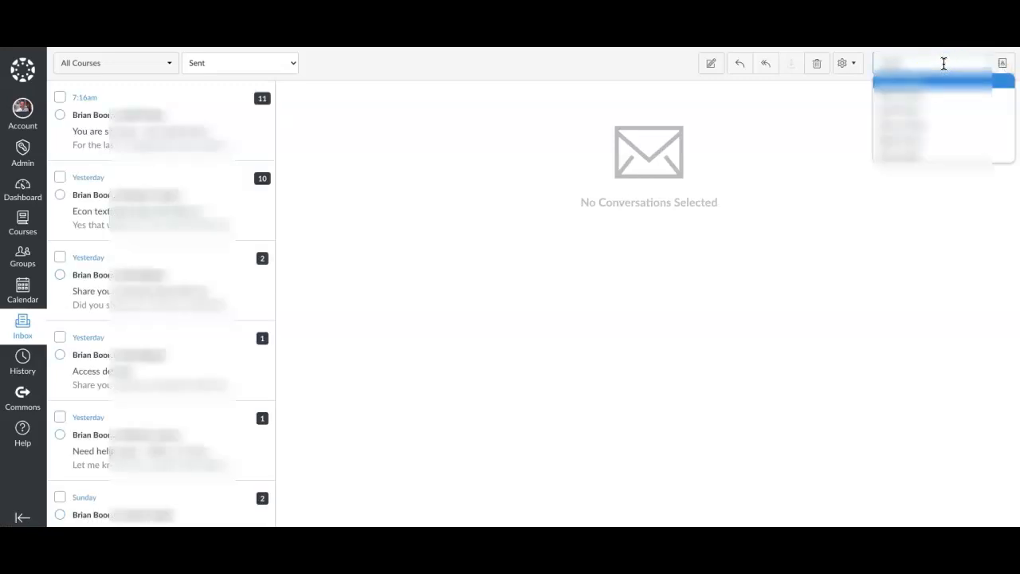
{"action": "left_click", "coordinate": [933, 127]}
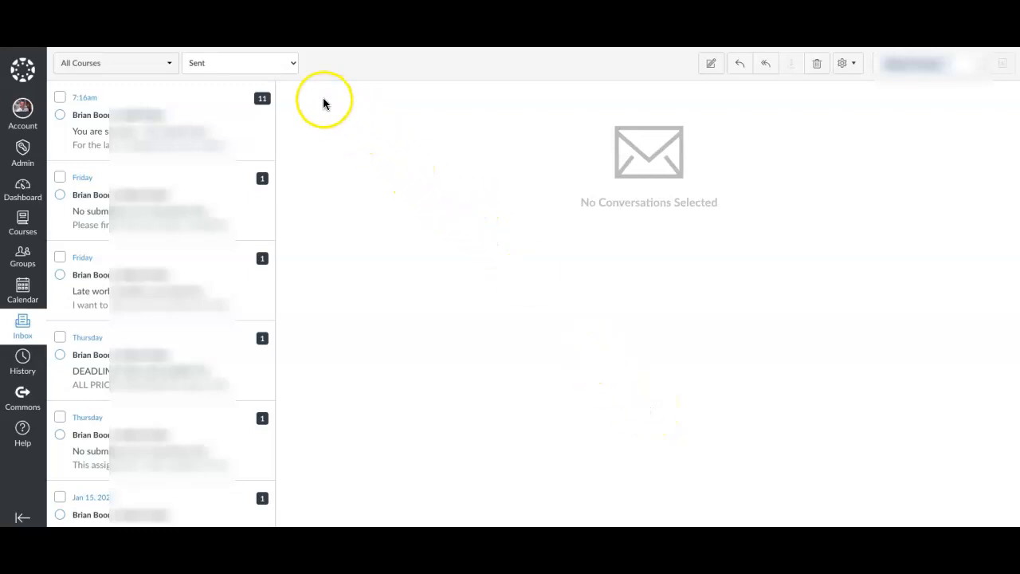
{"action": "left_click", "coordinate": [293, 66]}
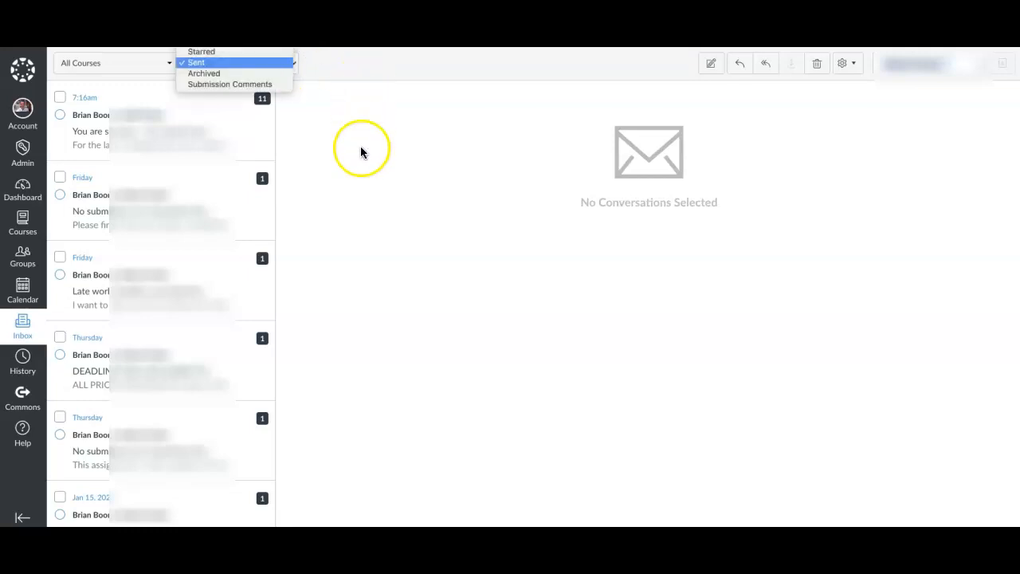